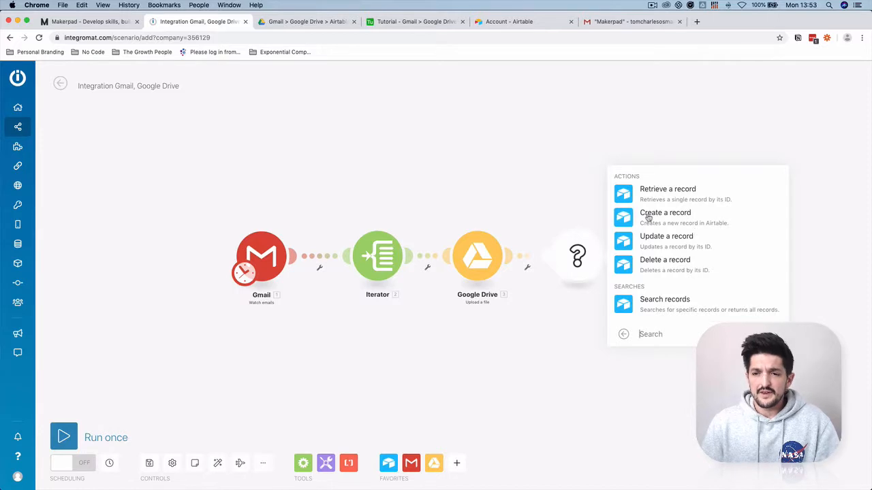
- Add an Airtable Create a record module using base "Tutorial - Gmail > Google Drive > Airtable" and table Gmail Attachments
click(686, 219)
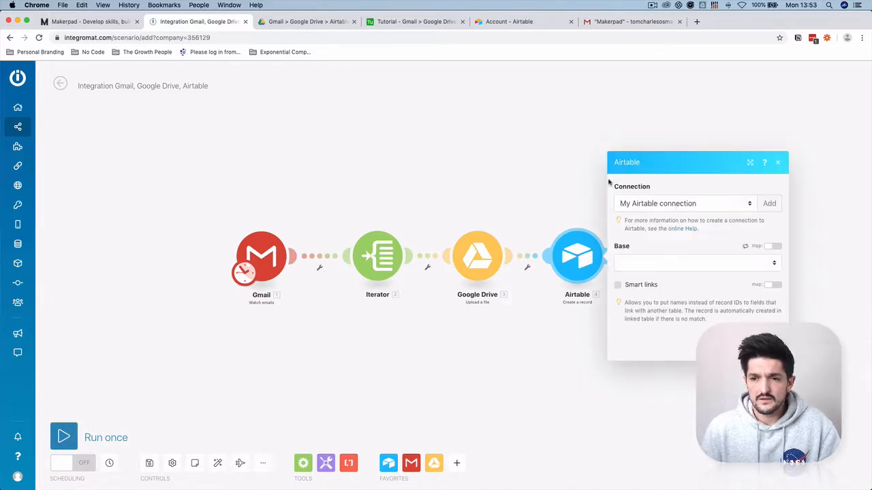
click(696, 265)
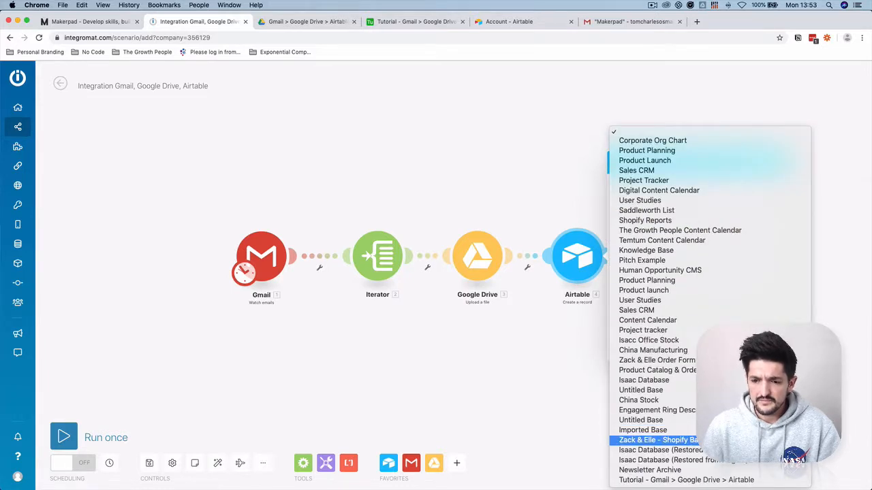
click(711, 481)
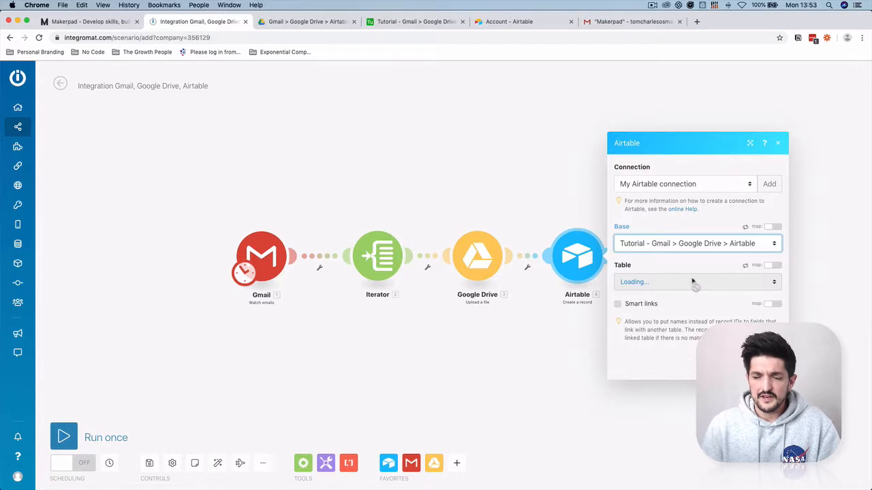
click(692, 282)
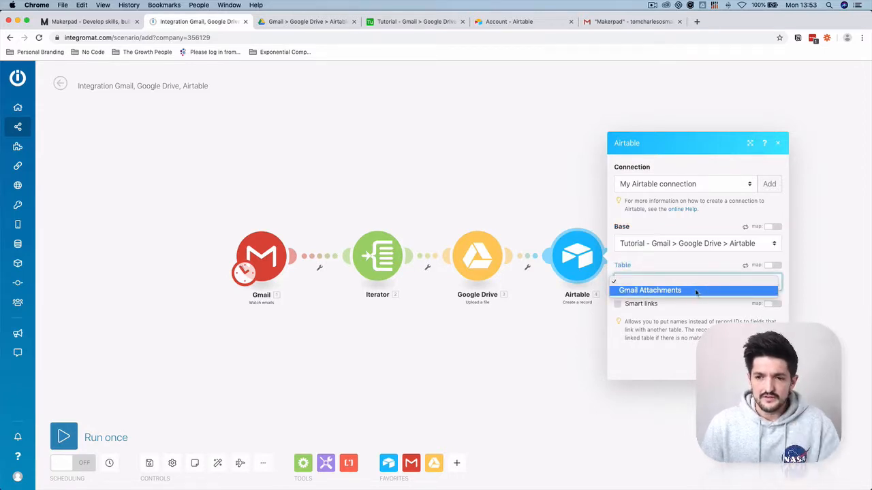
click(697, 291)
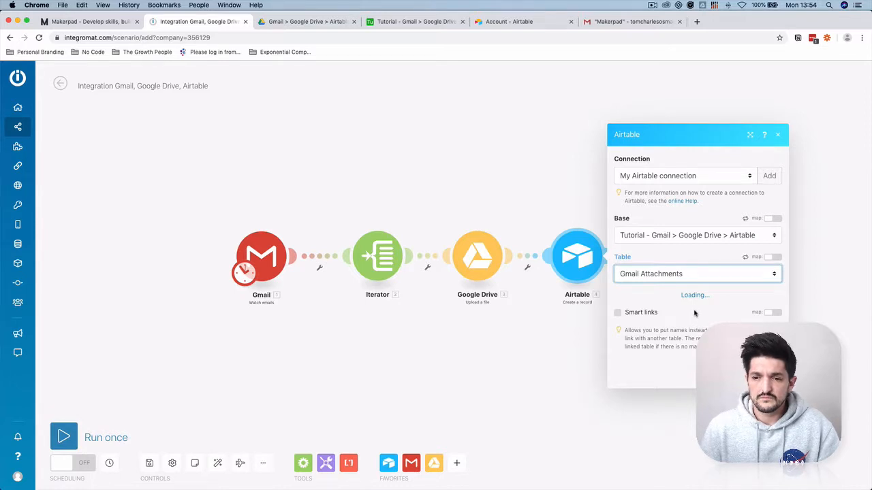
scroll(691, 296, down, 2)
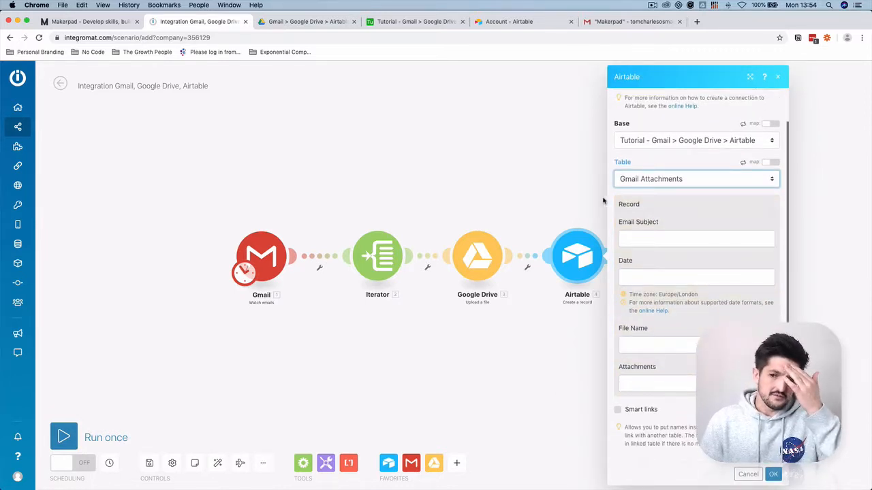
- Check the Airtable table's columns, and map the record's Email Subject to Gmail's Subject and Date to Gmail's Date
click(426, 23)
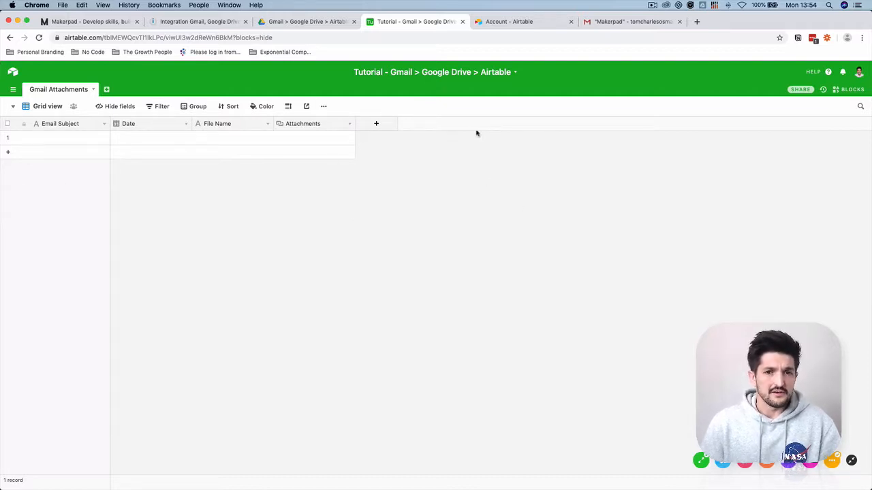
click(196, 21)
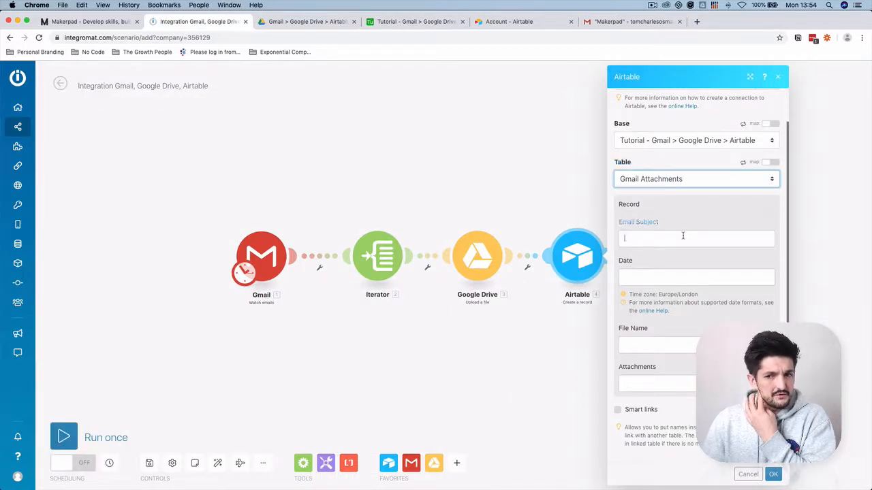
click(681, 237)
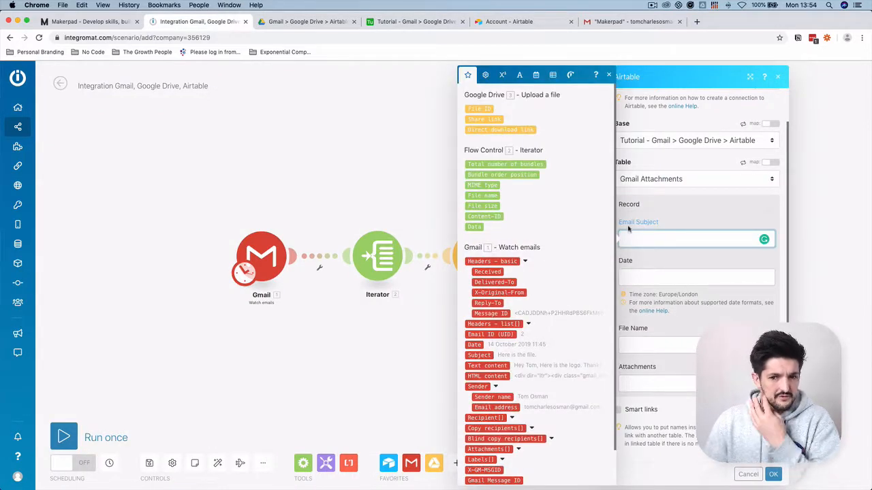
click(480, 355)
click(667, 275)
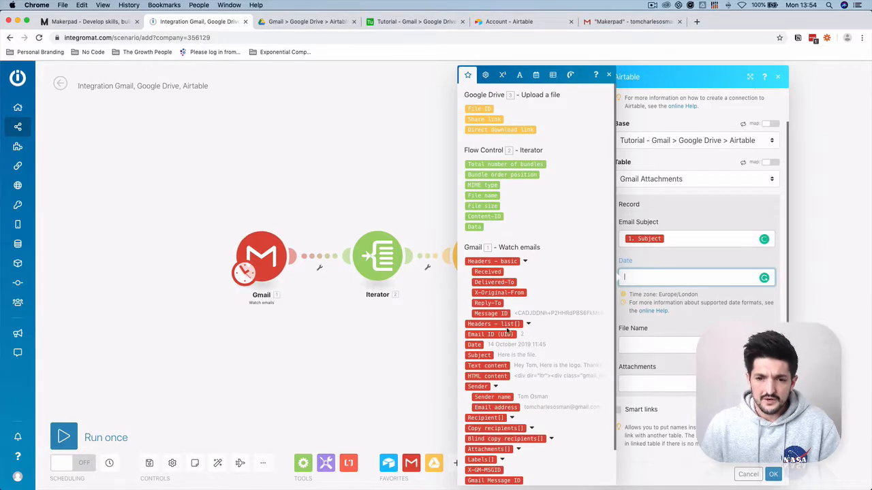
click(474, 345)
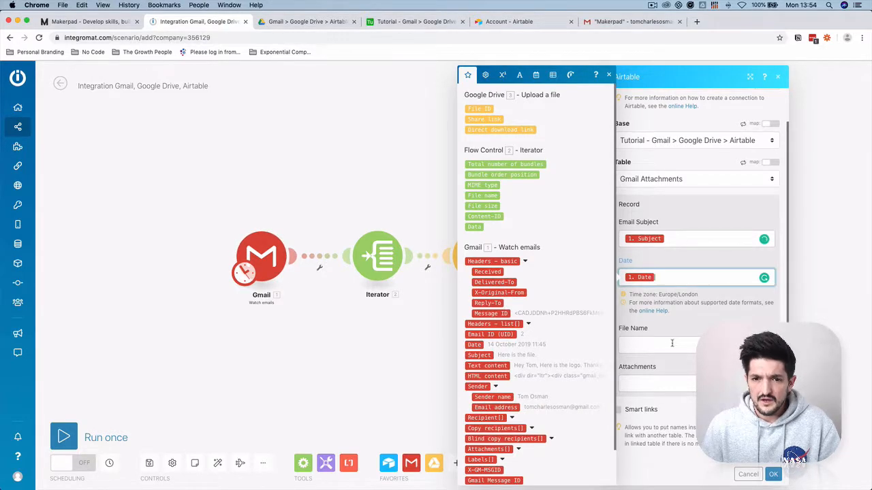
- Map File Name to the Iterator's File name and Attachments to Google Drive's Direct download link, and save the Airtable module
click(671, 343)
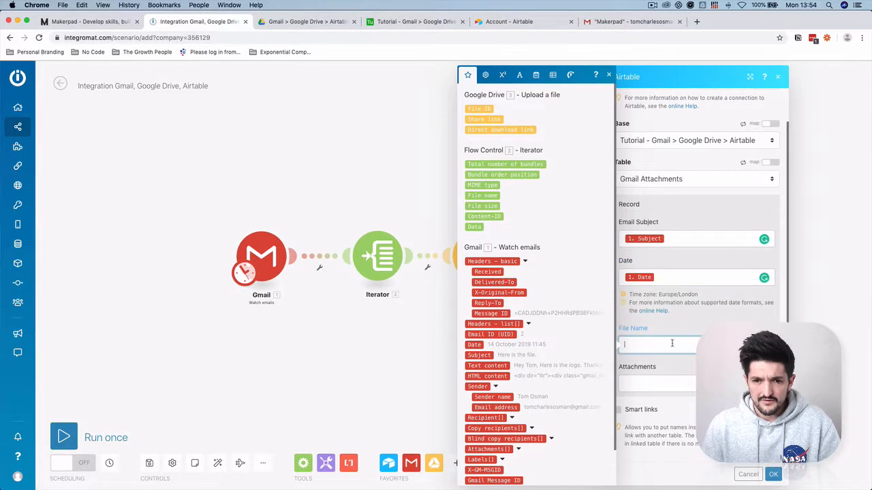
click(498, 195)
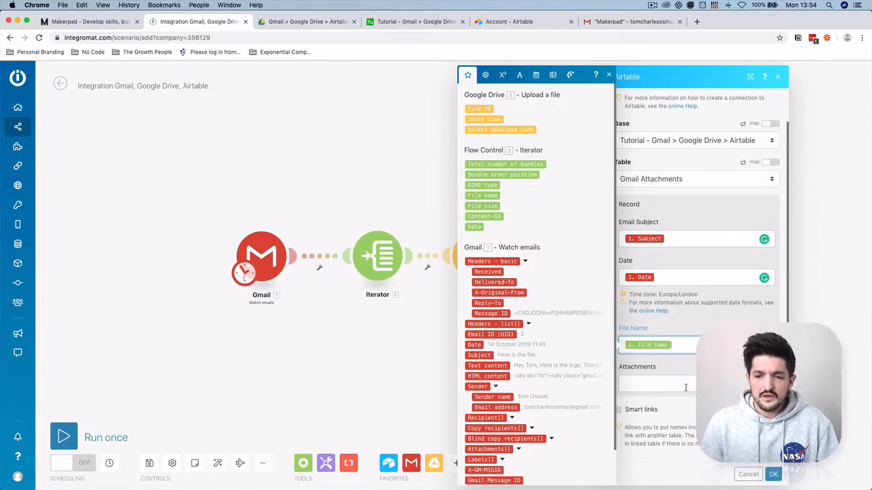
click(685, 386)
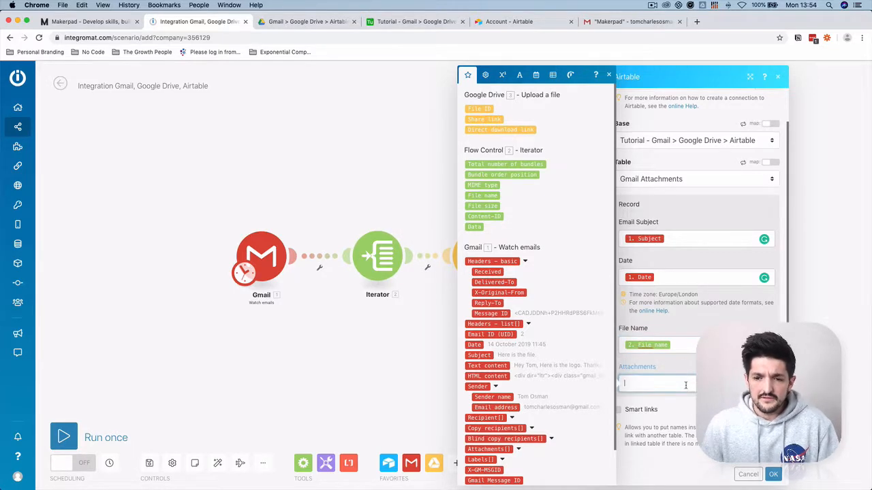
click(500, 129)
click(701, 323)
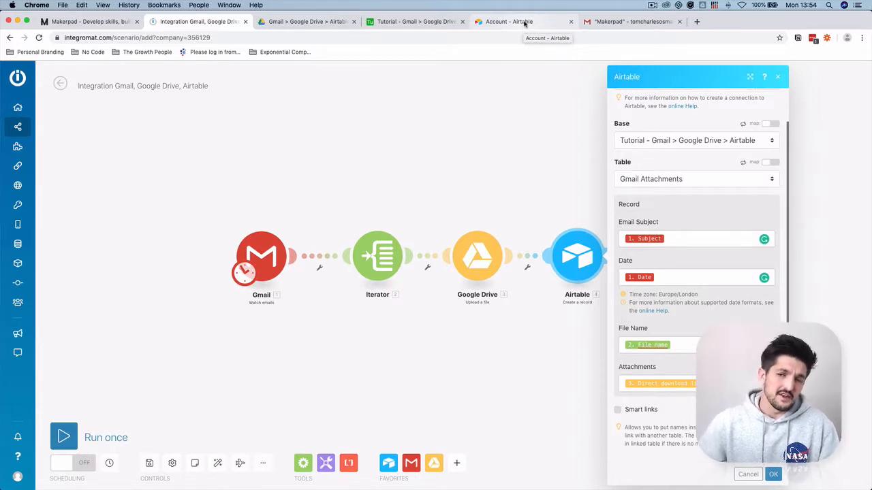
click(773, 474)
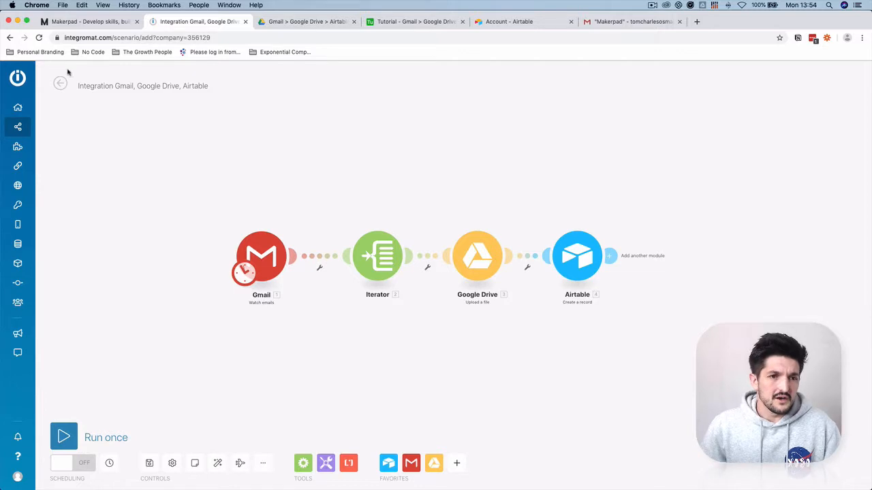
- Switch to Gmail and examine the Makerpad-labelled emails "Here is the file." and "Multi Attachments" with their attachments
click(617, 24)
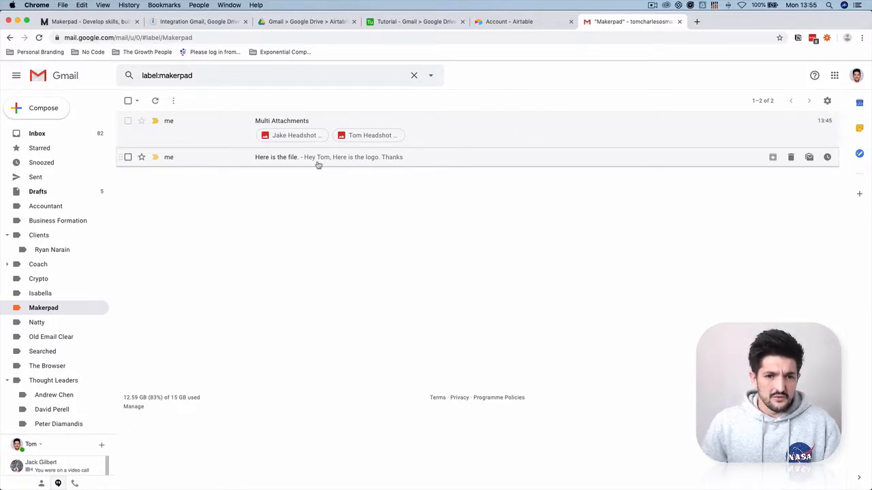
click(527, 159)
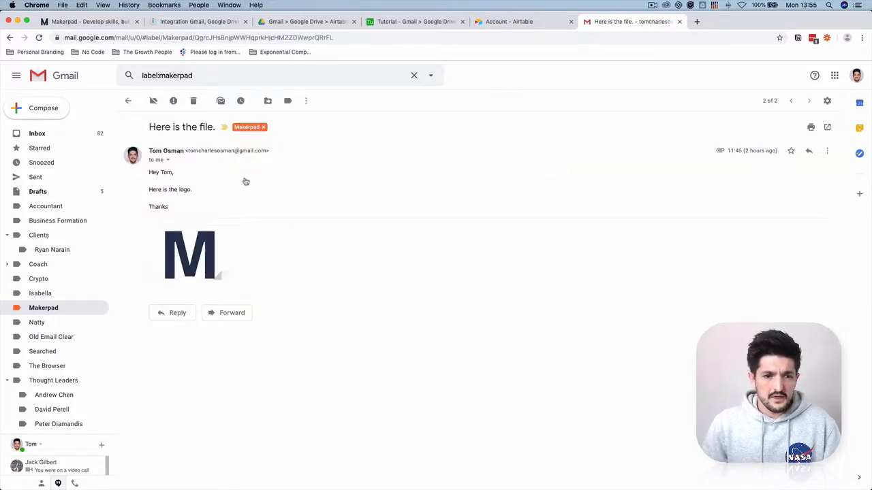
click(128, 100)
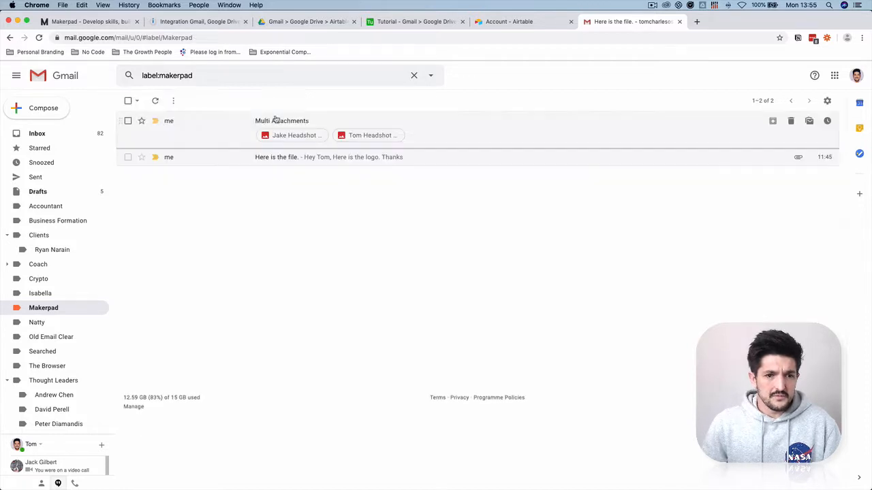
click(449, 128)
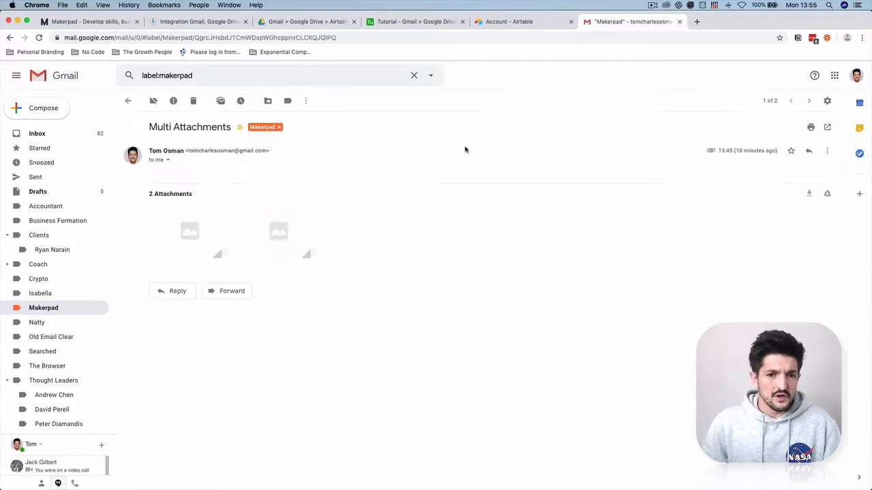
click(128, 103)
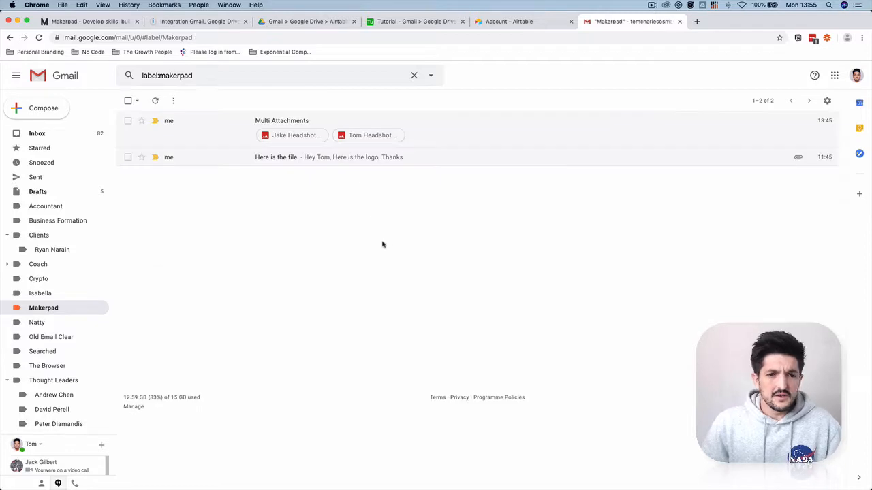
- Return to Integromat, run the scenario once and inspect the Gmail module's output bundle
click(187, 21)
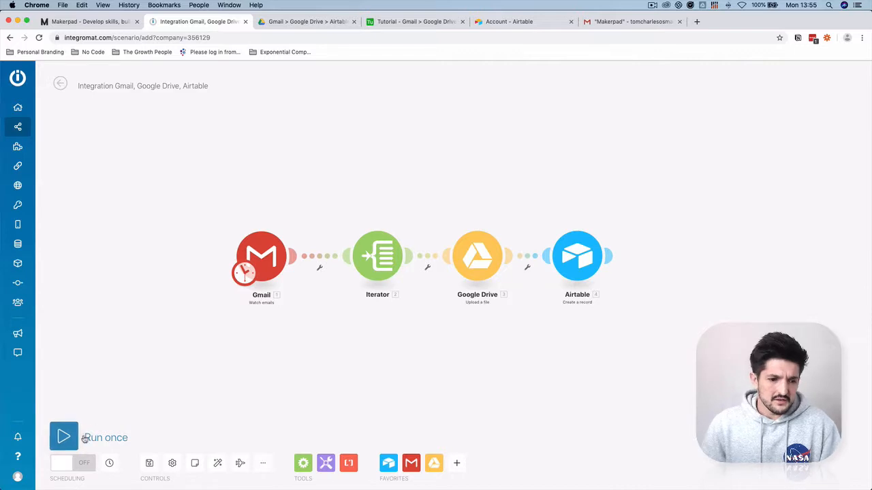
click(109, 438)
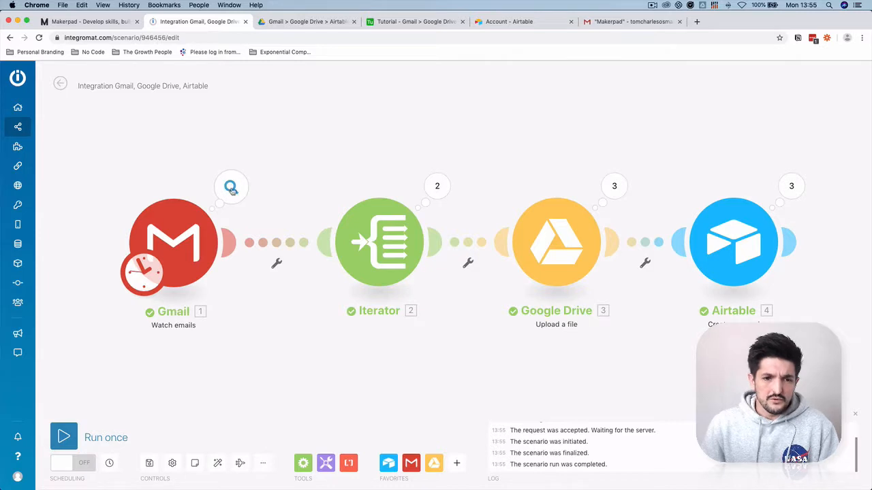
click(232, 188)
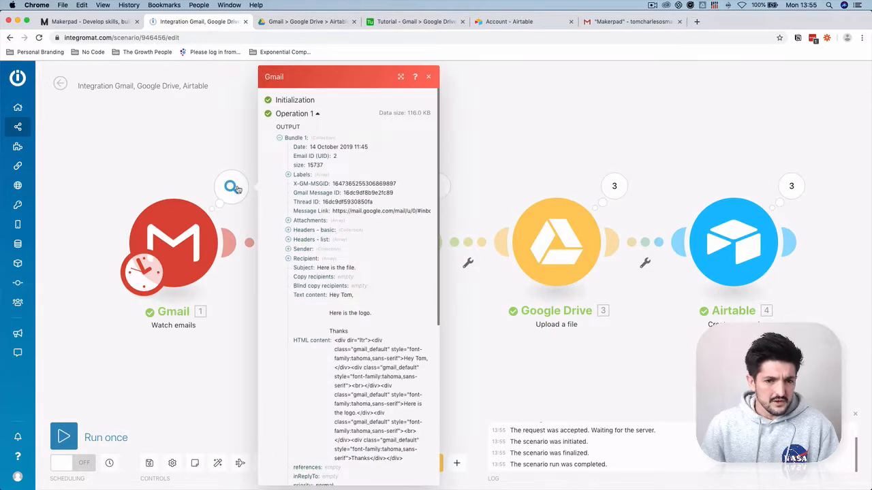
click(233, 140)
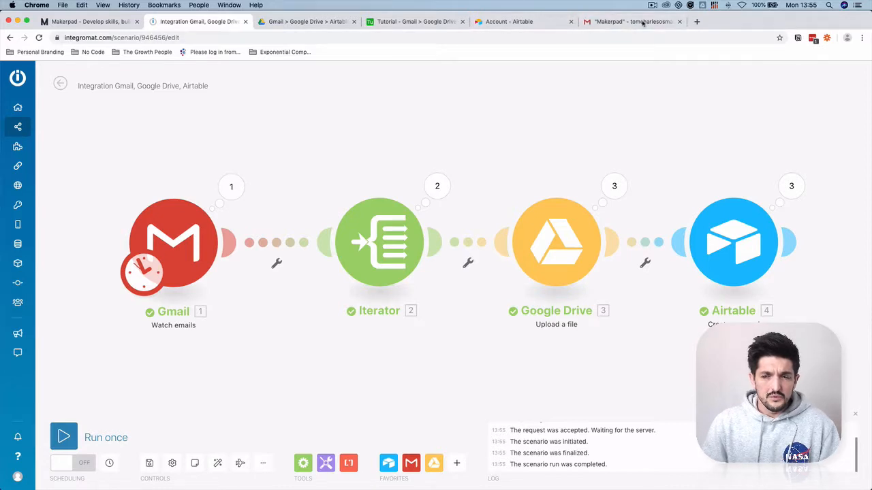
- Check the uploaded files in the Google Drive folder, and test the Attachments download links of the filled records in Airtable
click(310, 23)
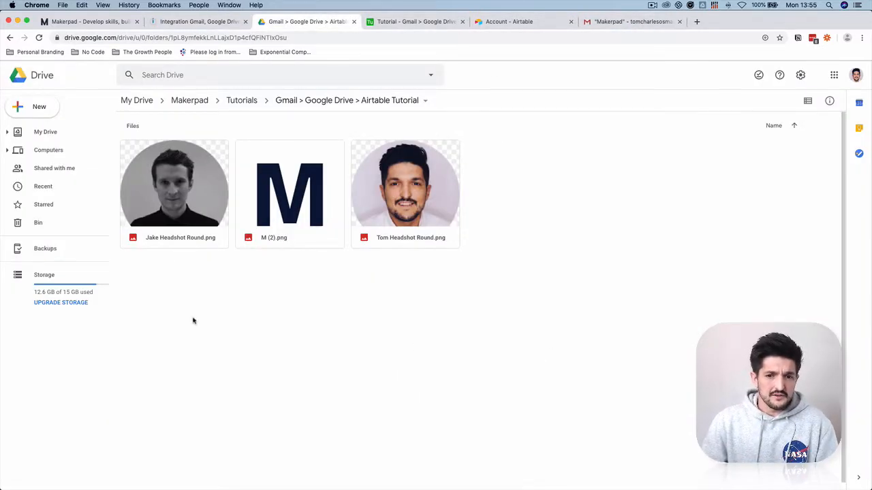
click(419, 23)
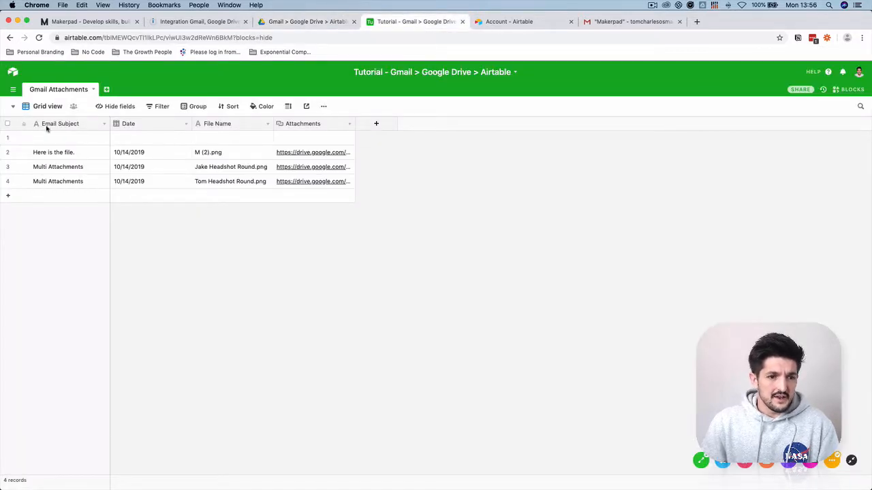
click(321, 155)
click(320, 155)
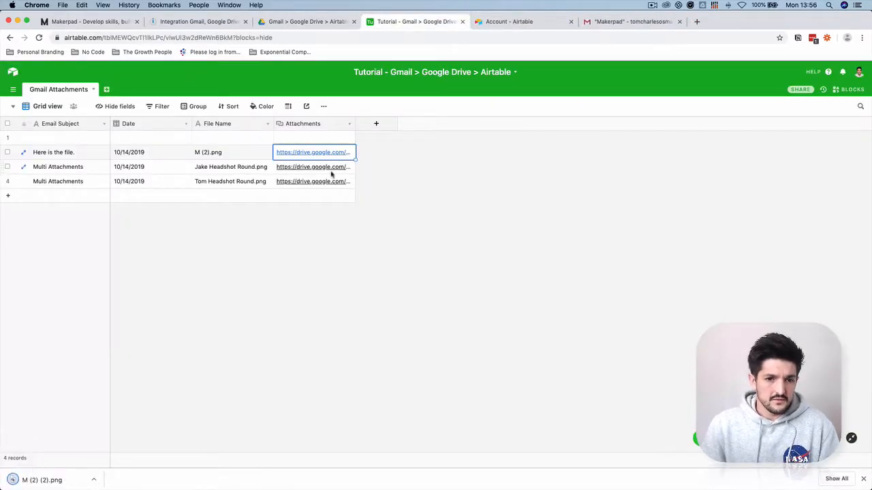
click(331, 172)
click(331, 172)
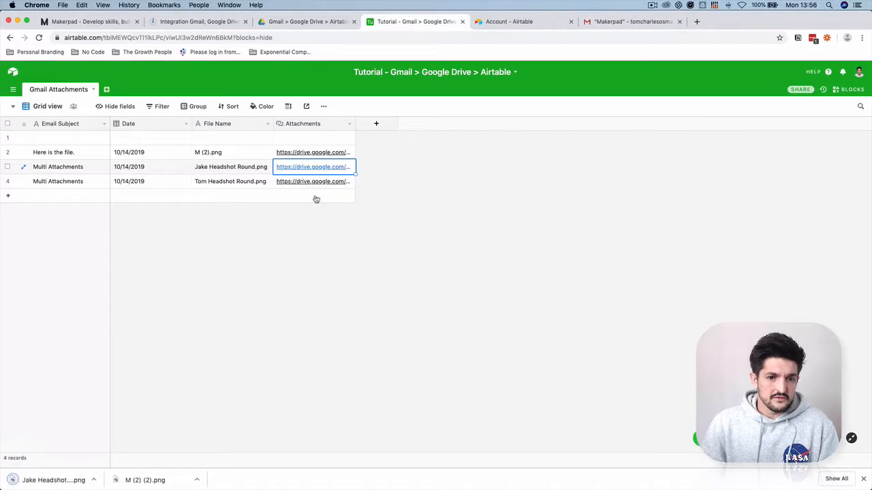
click(314, 181)
click(313, 181)
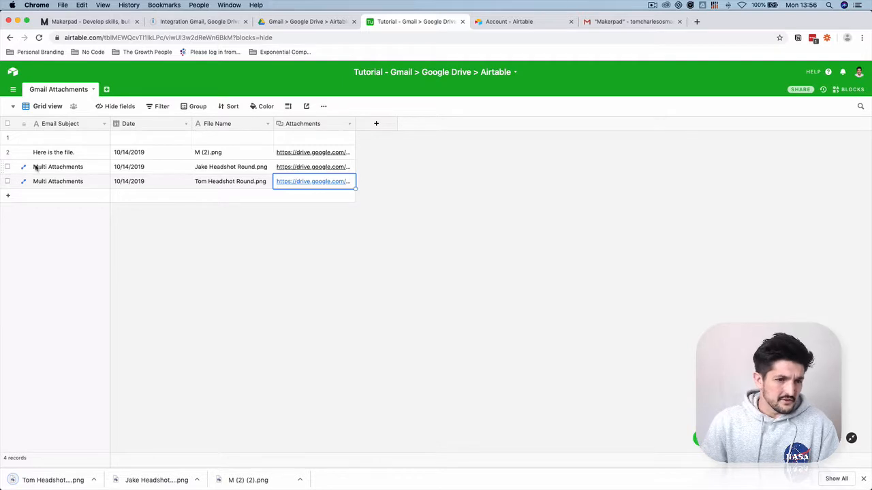
click(76, 220)
click(51, 168)
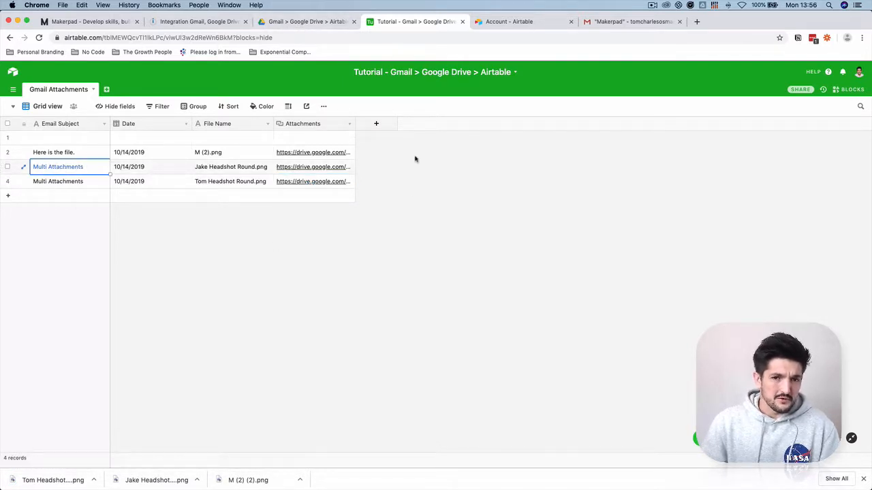
click(182, 23)
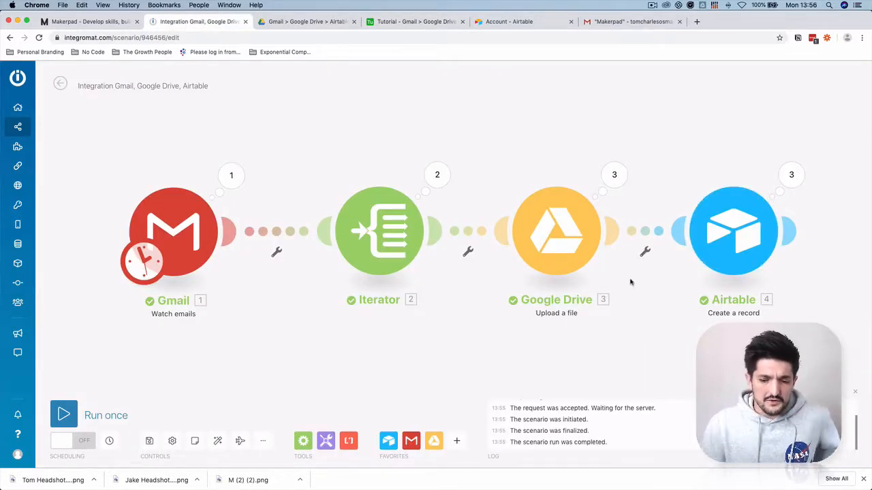
click(422, 23)
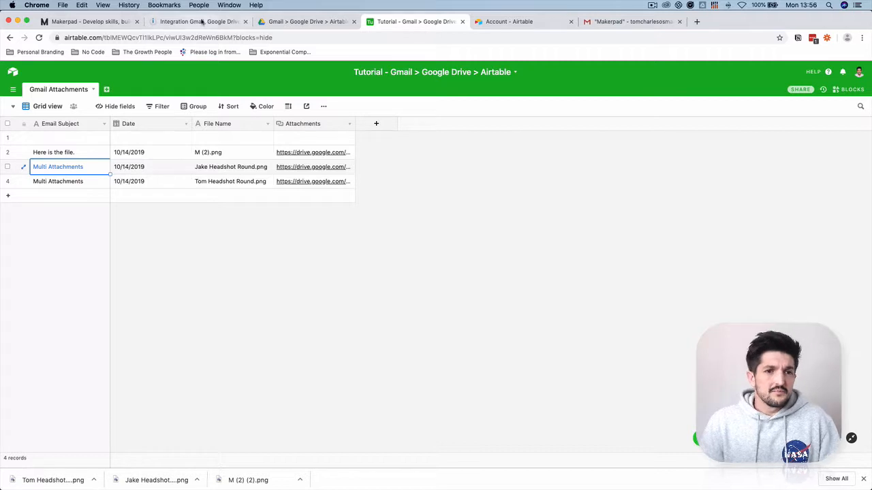
click(203, 22)
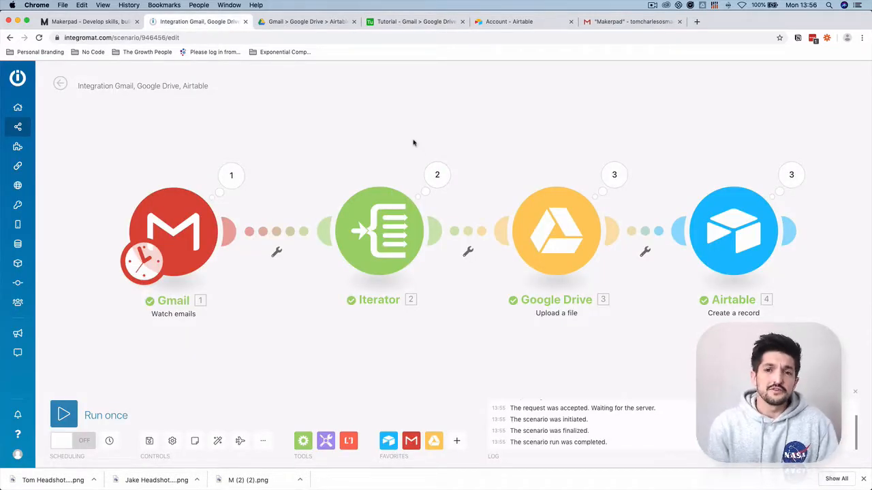